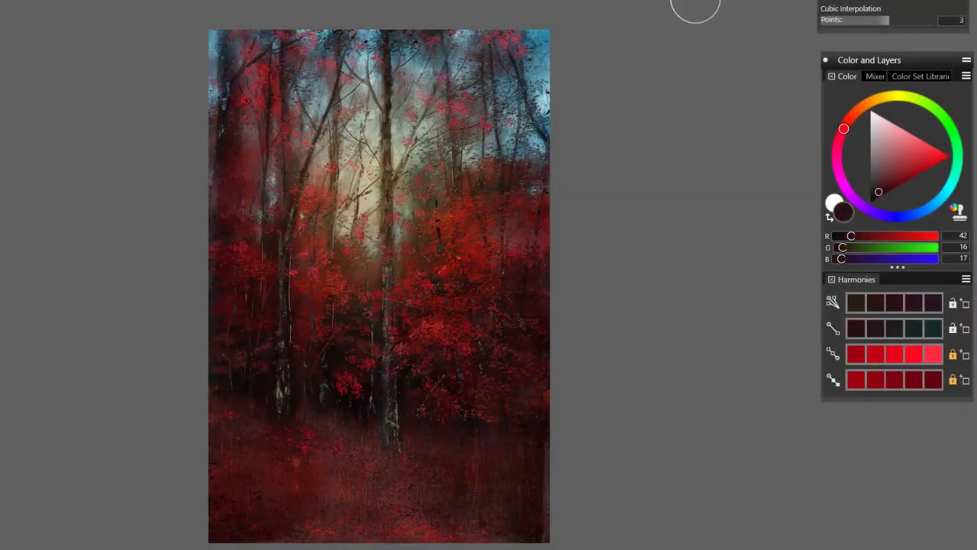
Scroll up over the red trees.jpg photo shown beside the Photo Art panel
{"action": "scroll", "coordinate": [672, 38], "scroll_direction": "up", "scroll_amount": 3}
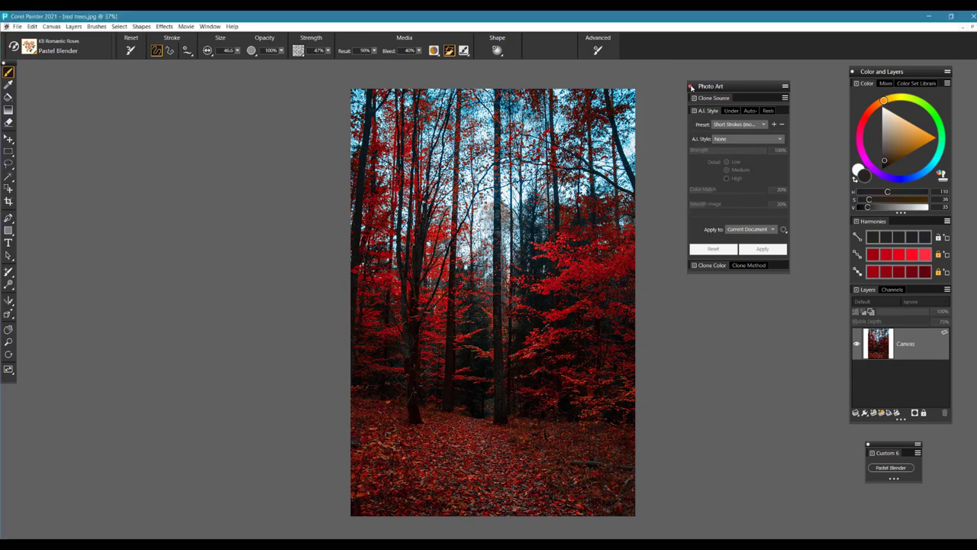
Close the Photo Art panel and reopen it on A.I. Style via Window > Photo Art Panels
{"action": "left_click", "coordinate": [691, 87]}
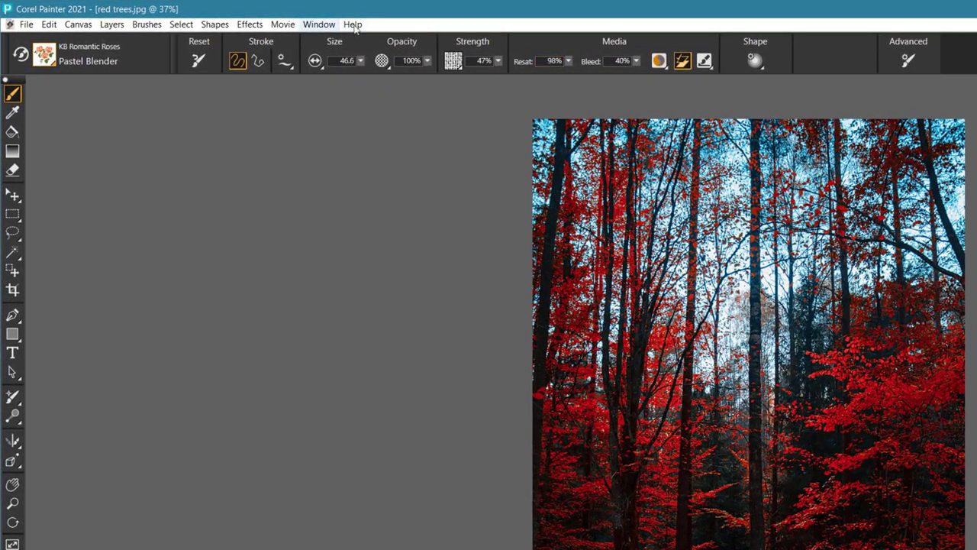
{"action": "left_click", "coordinate": [322, 24]}
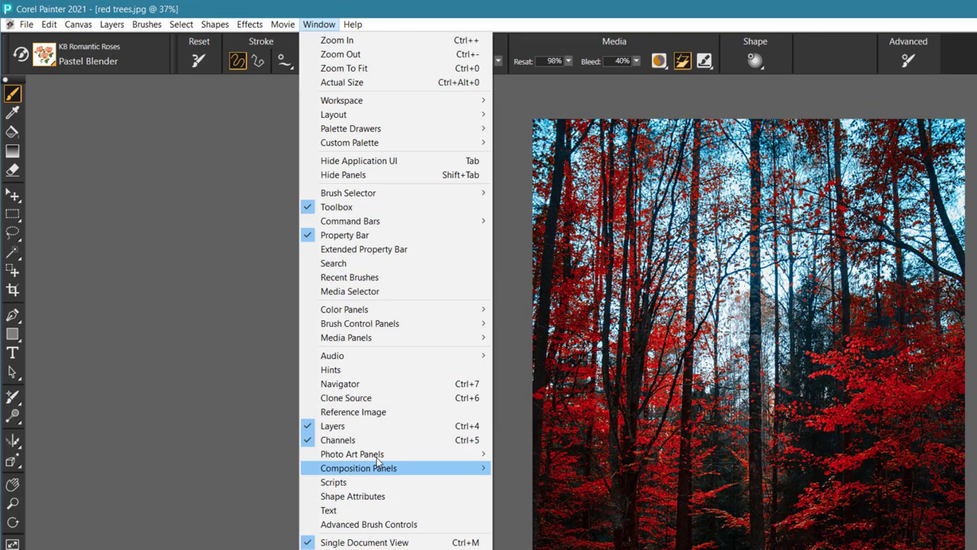
{"action": "mouse_move", "coordinate": [376, 461]}
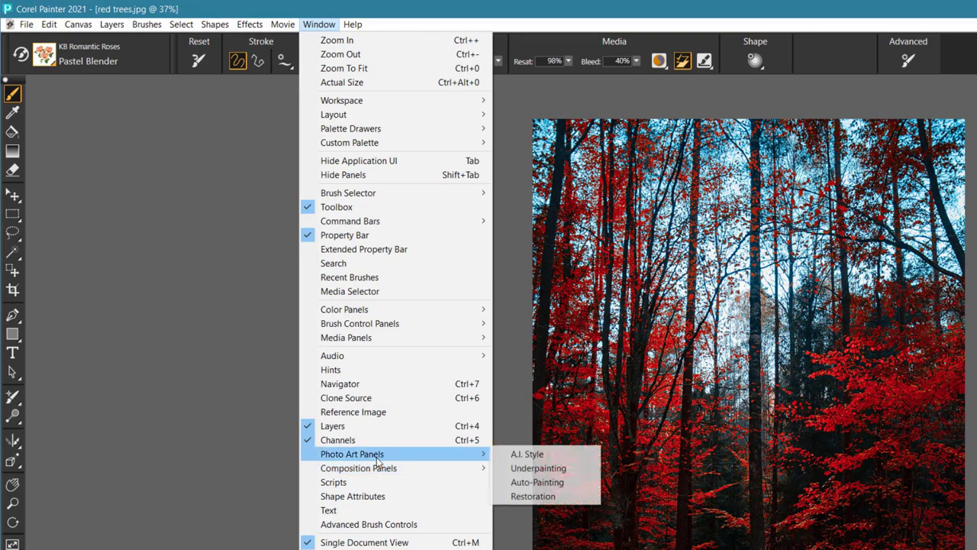
{"action": "left_click", "coordinate": [556, 456]}
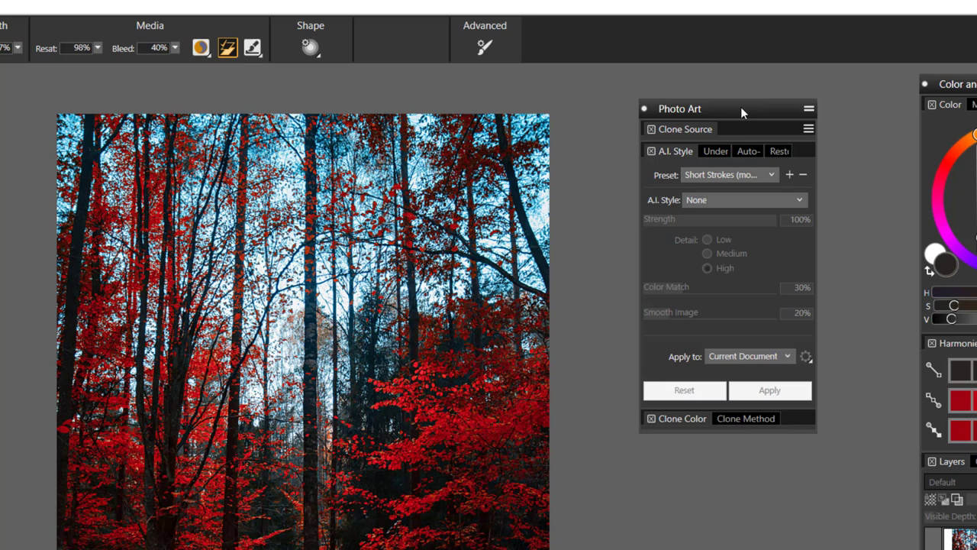
Apply the Short Strokes A.I. style preset to the red trees photo
{"action": "left_click_drag", "start_coordinate": [740, 107], "coordinate": [749, 110]}
{"action": "left_click", "coordinate": [733, 179]}
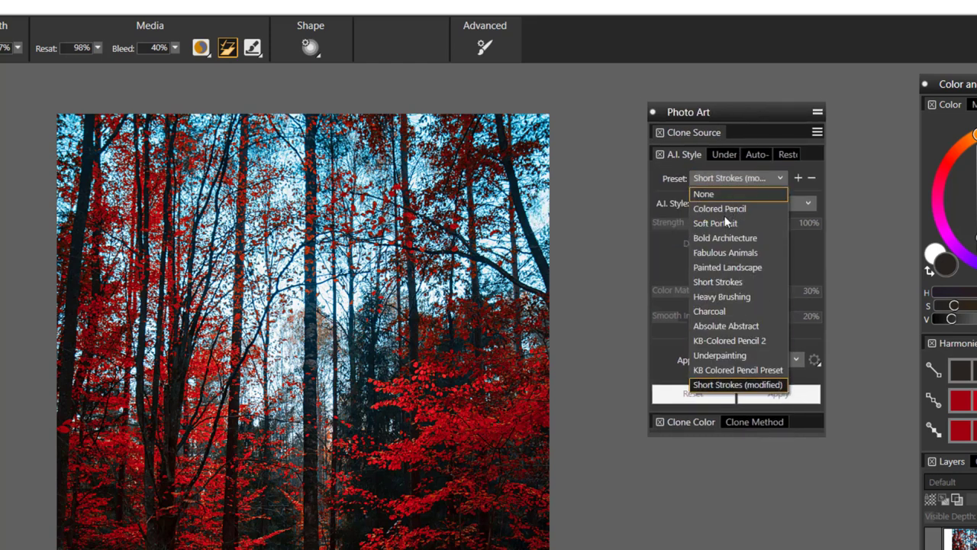
{"action": "left_click", "coordinate": [728, 283]}
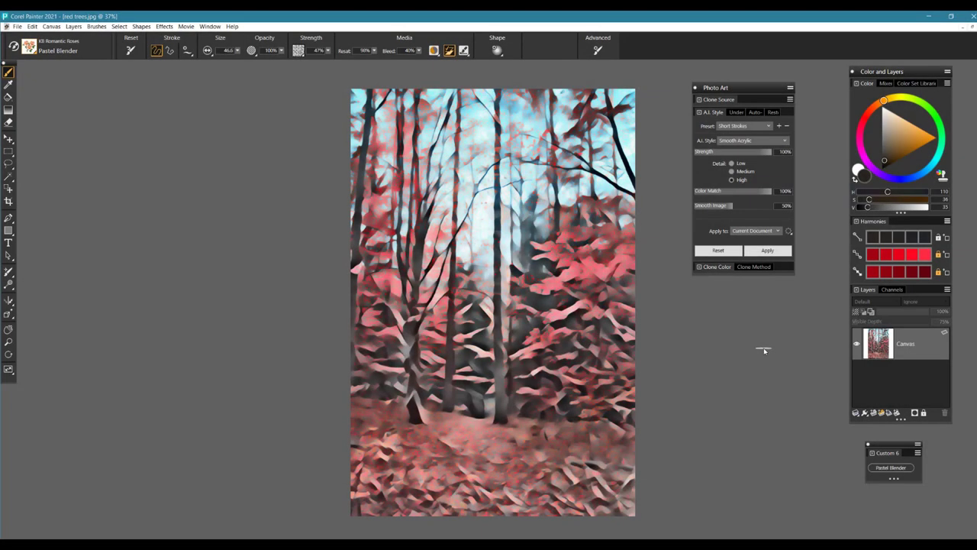
{"action": "left_click", "coordinate": [760, 142]}
{"action": "left_click", "coordinate": [748, 162]}
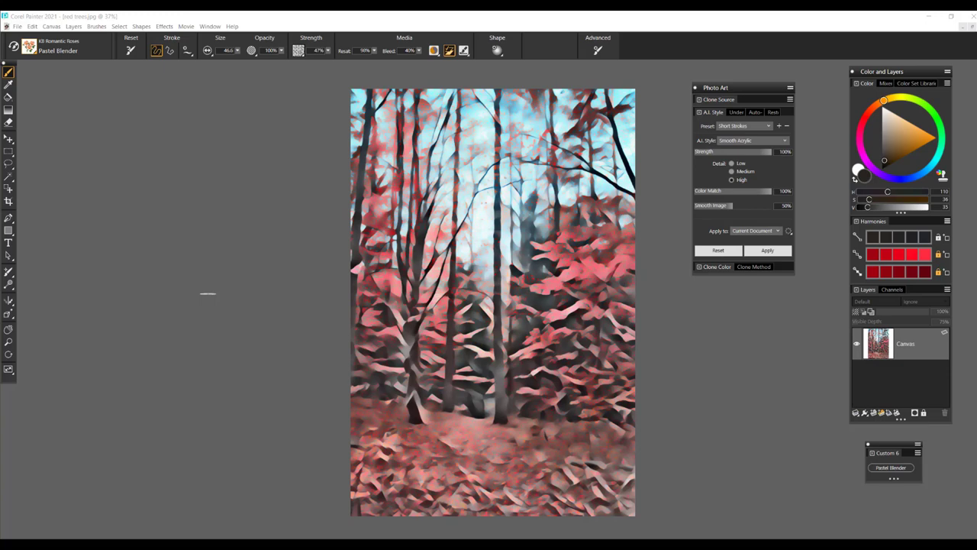
{"action": "left_click", "coordinate": [803, 113]}
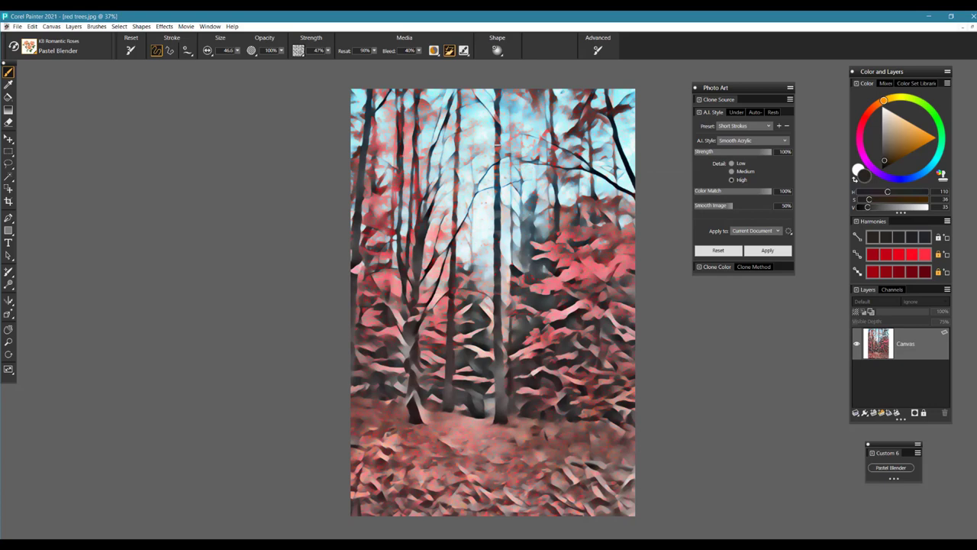
Set the A.I. style strength to 38% and the detail to High
{"action": "left_click", "coordinate": [740, 152]}
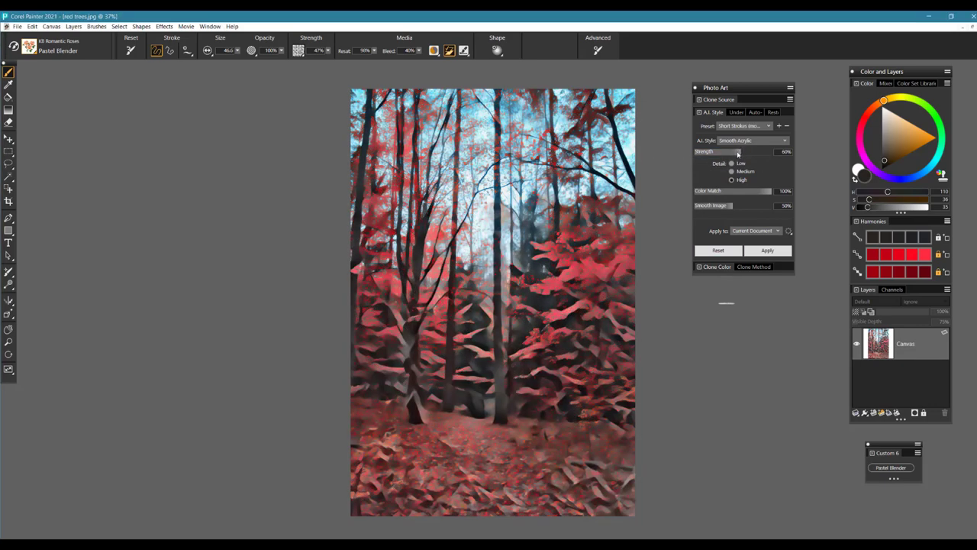
{"action": "left_click_drag", "start_coordinate": [732, 152], "coordinate": [724, 152]}
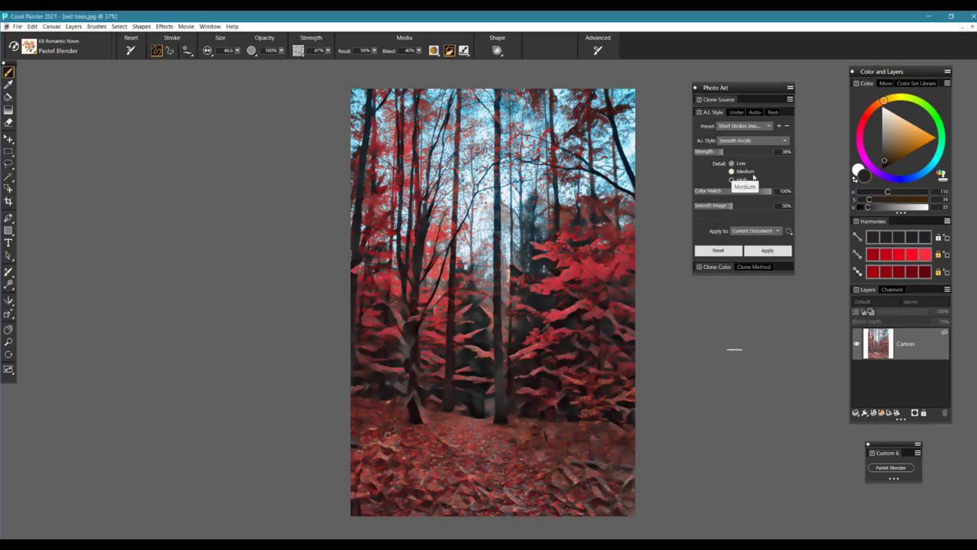
{"action": "left_click", "coordinate": [754, 176]}
Switch detail to Low, set Color Match to 72% and Smooth Image to 100%
{"action": "left_click", "coordinate": [740, 165]}
{"action": "left_click_drag", "start_coordinate": [767, 193], "coordinate": [709, 191]}
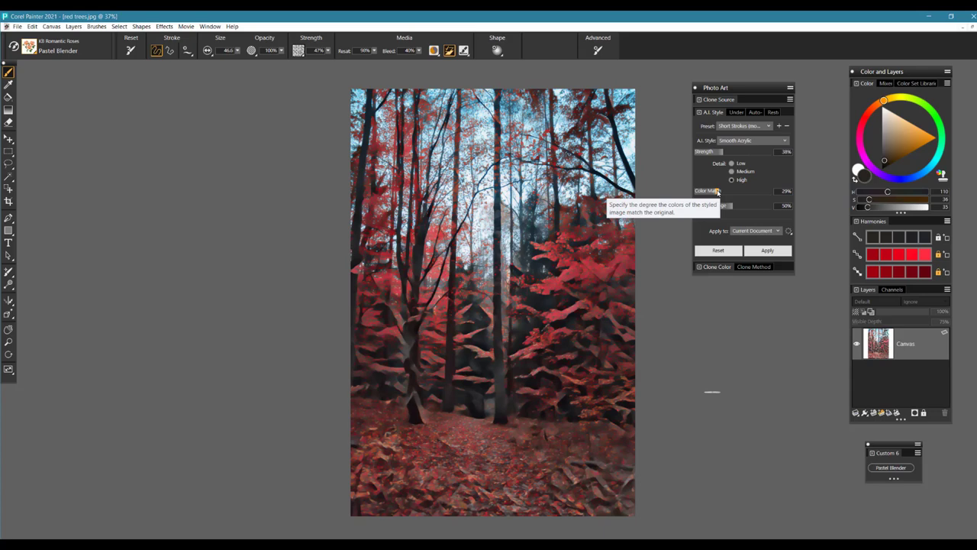
{"action": "left_click_drag", "start_coordinate": [718, 193], "coordinate": [752, 197]}
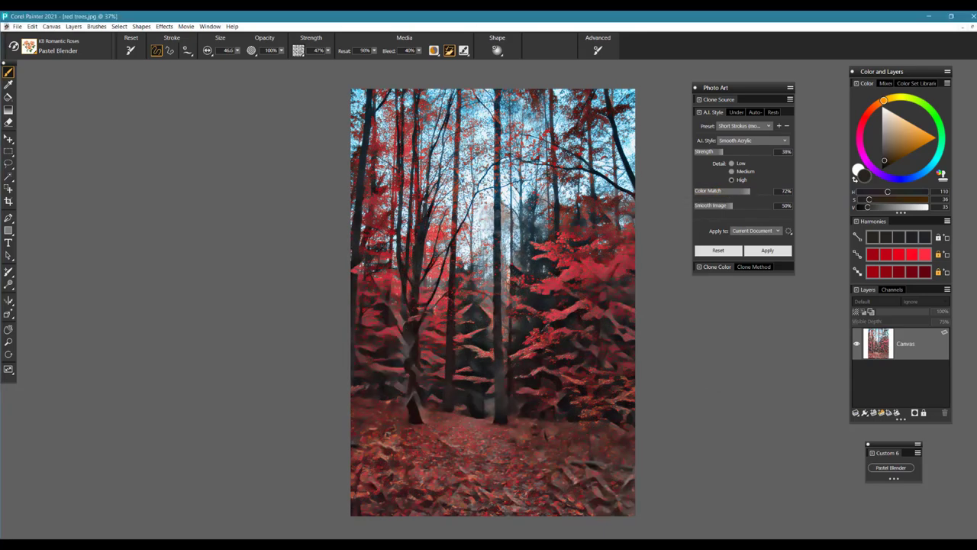
{"action": "left_click_drag", "start_coordinate": [733, 205], "coordinate": [709, 206]}
{"action": "left_click_drag", "start_coordinate": [709, 207], "coordinate": [778, 214]}
{"action": "scroll", "coordinate": [784, 361], "scroll_direction": "up", "scroll_amount": 2}
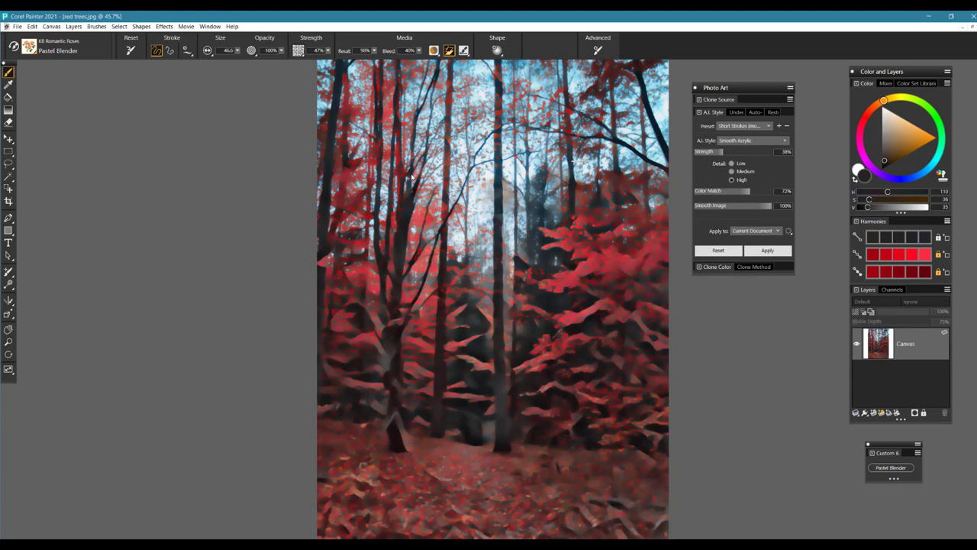
{"action": "key", "text": "ctrl+minus"}
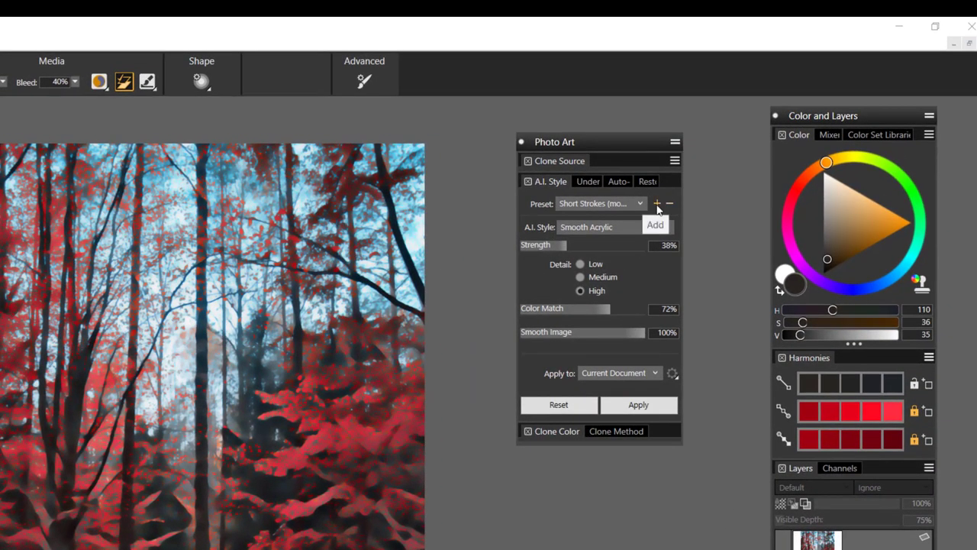
Save the A.I. style settings as preset 'My Underpainting' and confirm it in the preset list
{"action": "left_click", "coordinate": [658, 204]}
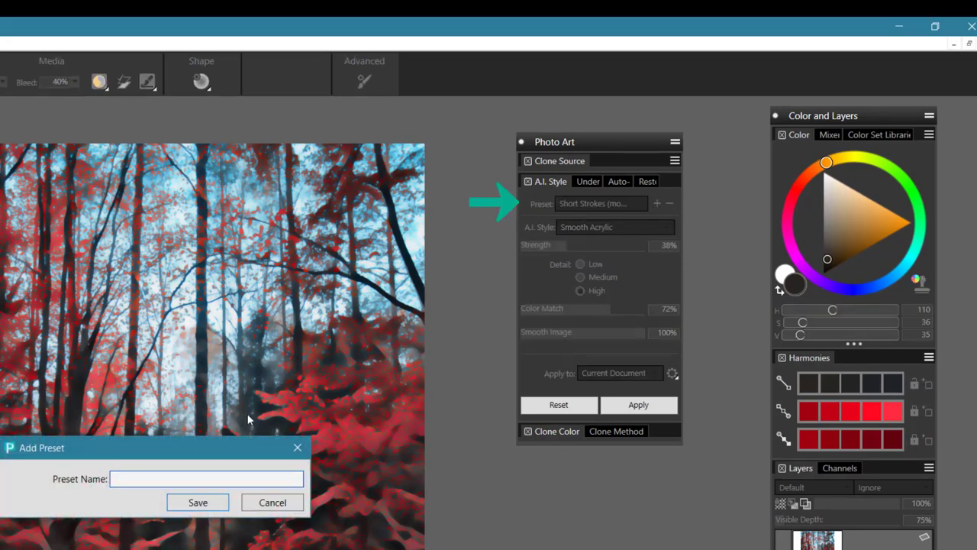
{"action": "left_click_drag", "start_coordinate": [180, 454], "coordinate": [351, 292]}
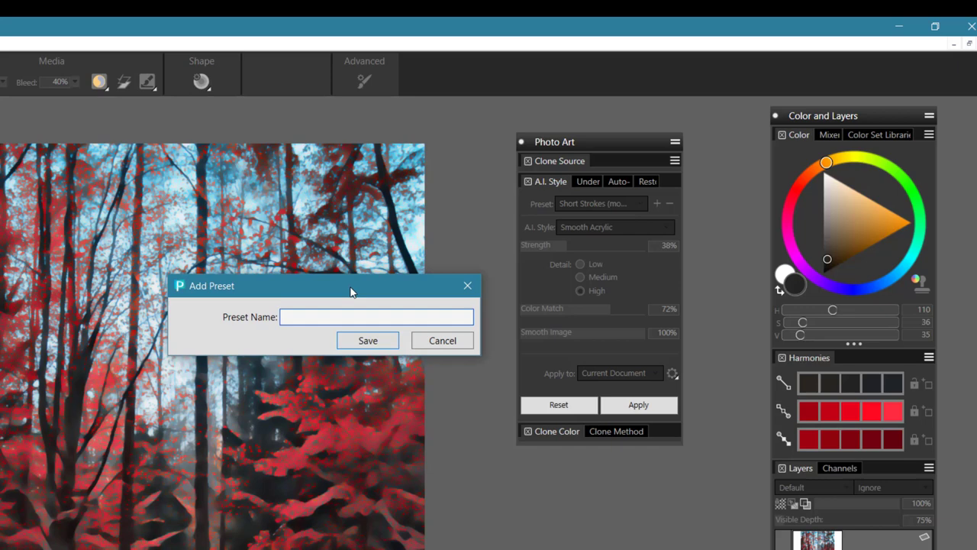
{"action": "type", "text": "My Underpainting"}
{"action": "left_click", "coordinate": [368, 341]}
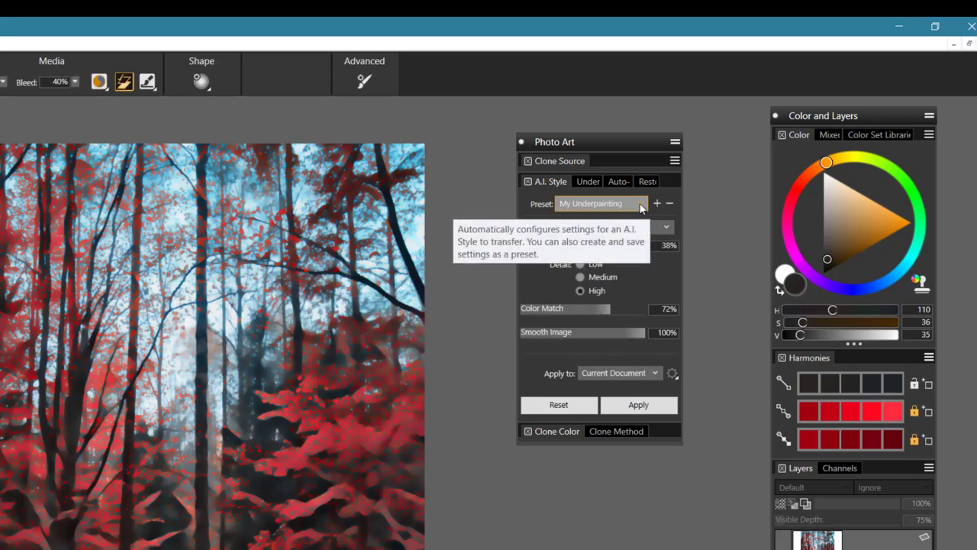
{"action": "left_click", "coordinate": [642, 204]}
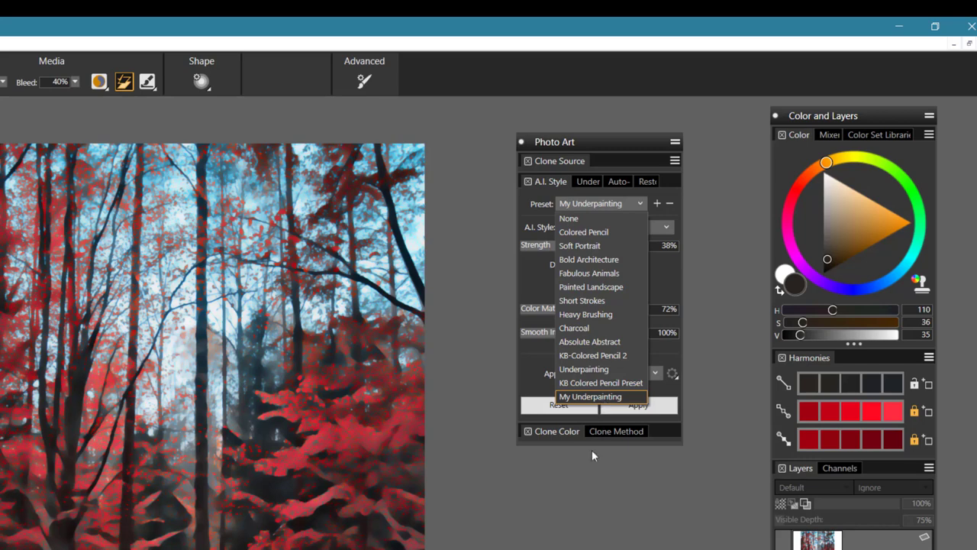
{"action": "left_click", "coordinate": [576, 494]}
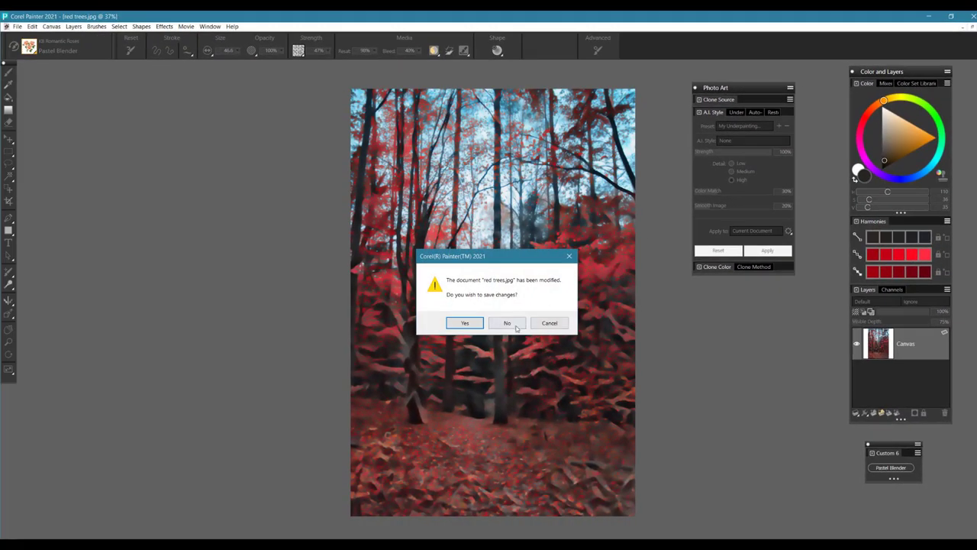
Close the painted forest without saving and reopen red trees.jpg from File > Recent
{"action": "left_click", "coordinate": [487, 346]}
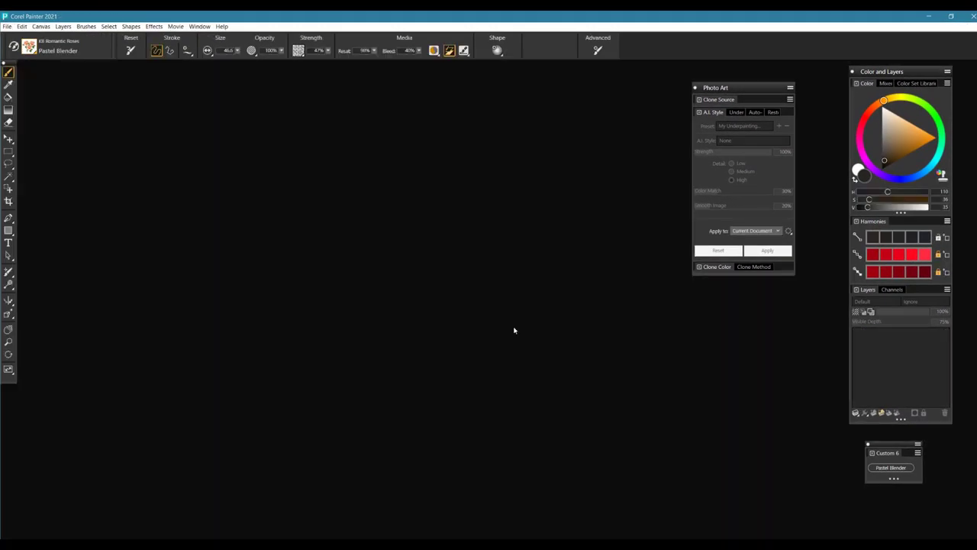
{"action": "left_click", "coordinate": [7, 26]}
{"action": "left_click", "coordinate": [31, 210]}
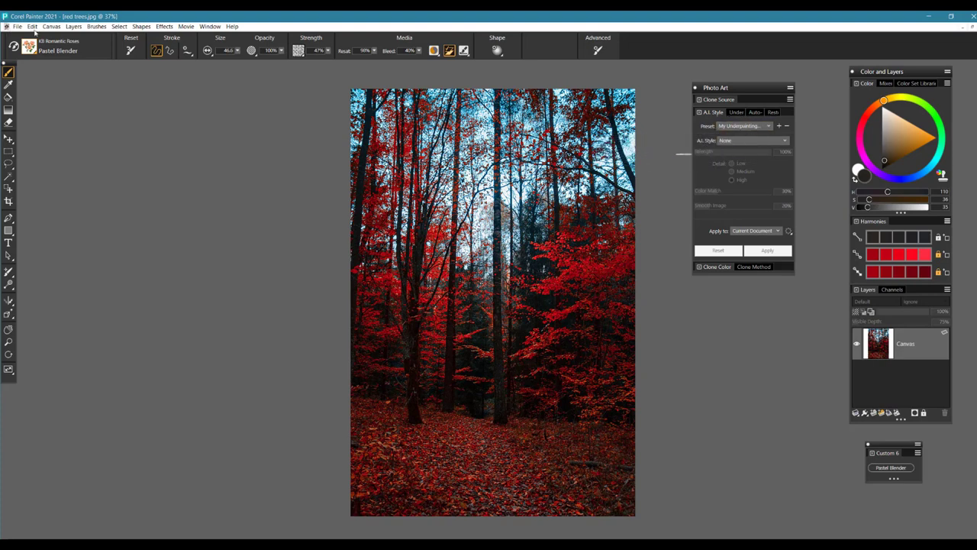
Choose My Underpainting from the A.I. Style preset list for the reopened photo
{"action": "left_click", "coordinate": [752, 127]}
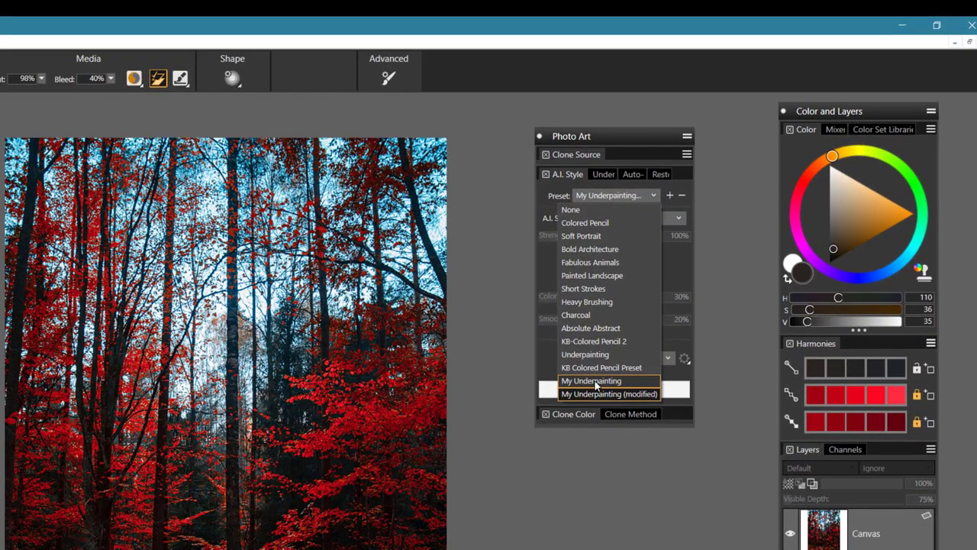
{"action": "left_click", "coordinate": [594, 381]}
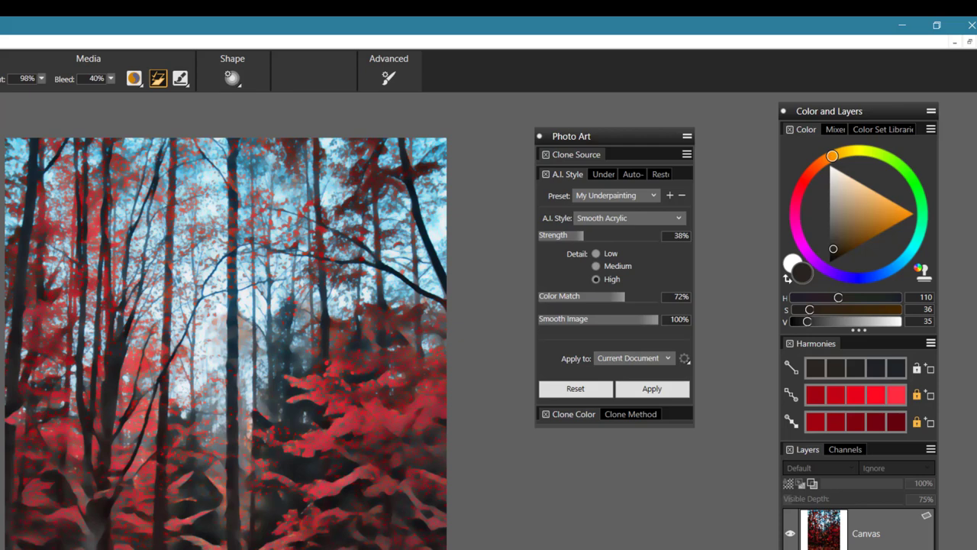
Set Apply to New Clone Document and apply the My Underpainting style
{"action": "left_click", "coordinate": [666, 365]}
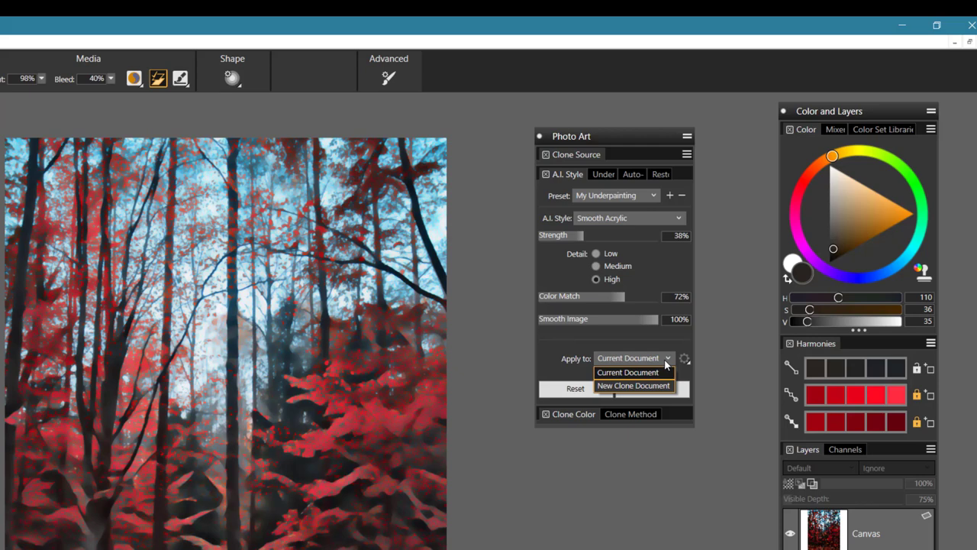
{"action": "left_click", "coordinate": [633, 386]}
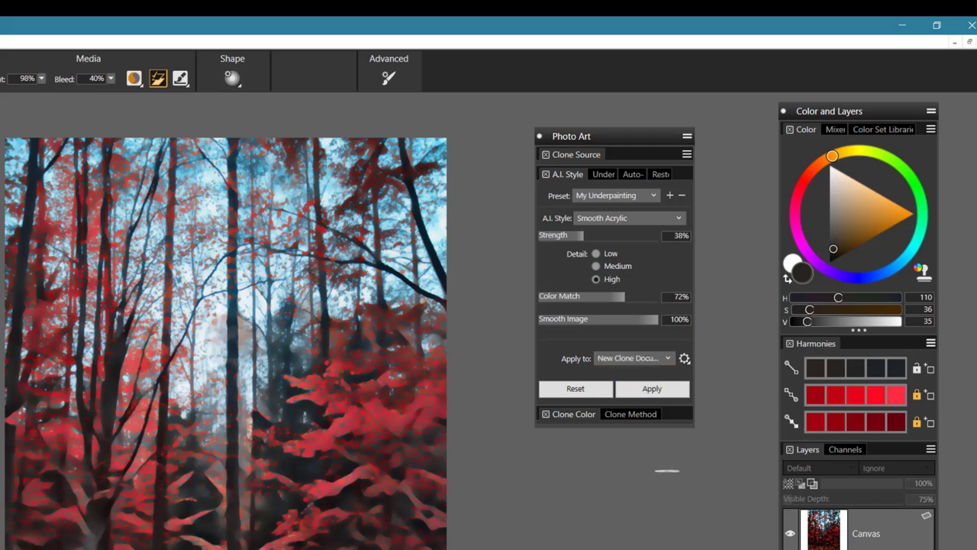
{"action": "left_click", "coordinate": [651, 390]}
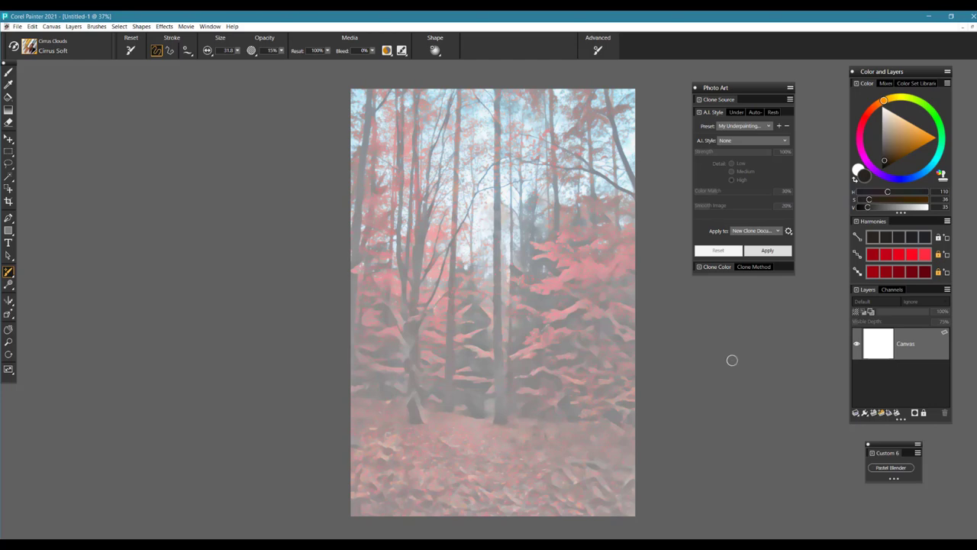
Show Auto-Painting options, select the Just Juicy brush, enable Clone Color, and check the clone source
{"action": "left_click", "coordinate": [756, 112]}
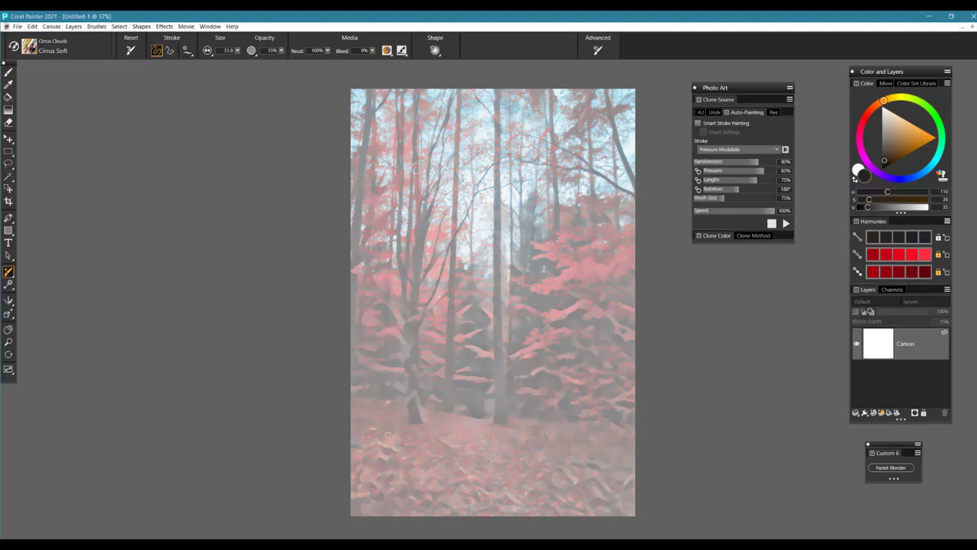
{"action": "left_click", "coordinate": [33, 51]}
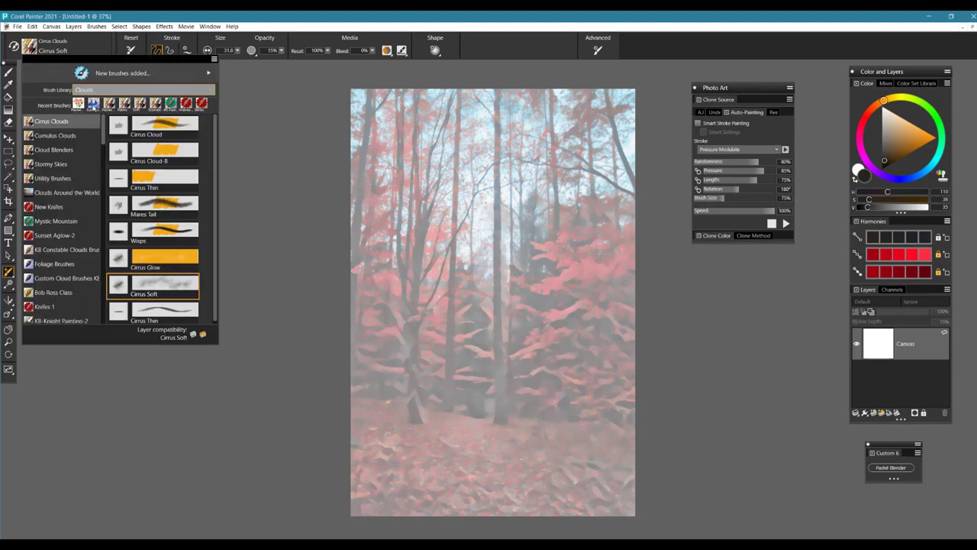
{"action": "left_click", "coordinate": [93, 105]}
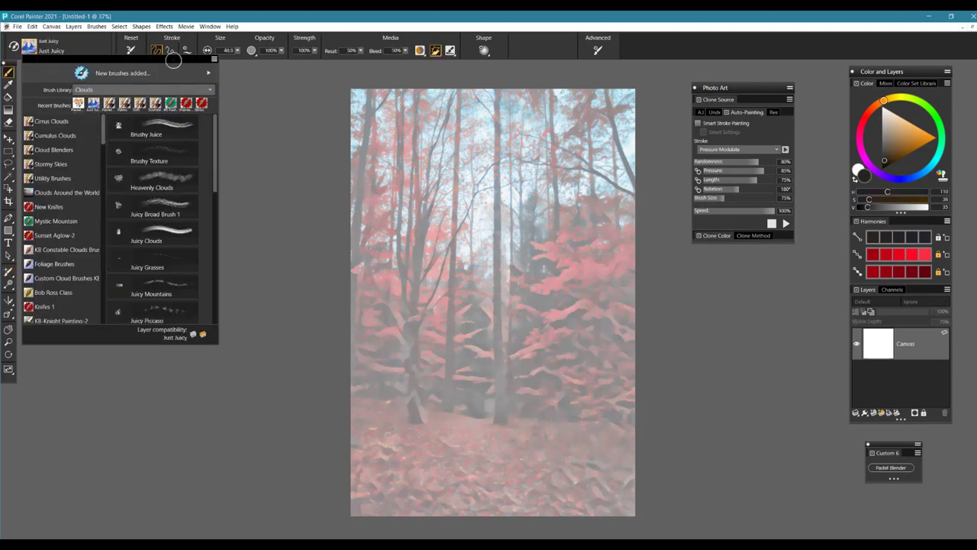
{"action": "left_click", "coordinate": [306, 199]}
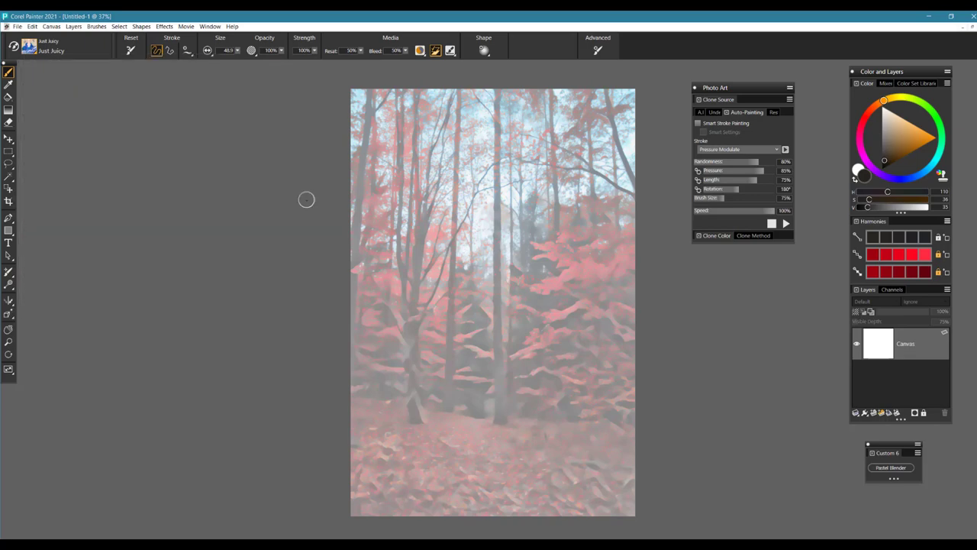
{"action": "left_click", "coordinate": [943, 177]}
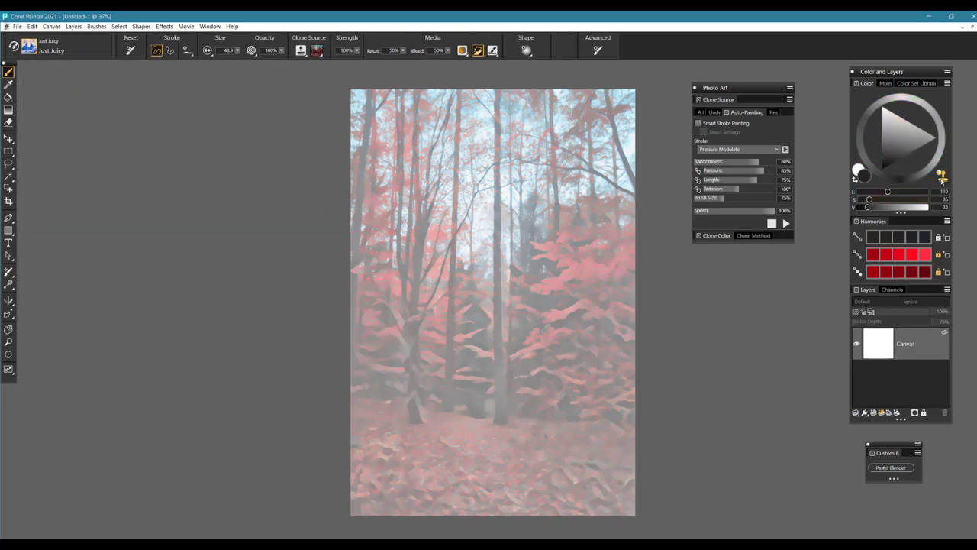
{"action": "left_click", "coordinate": [317, 51]}
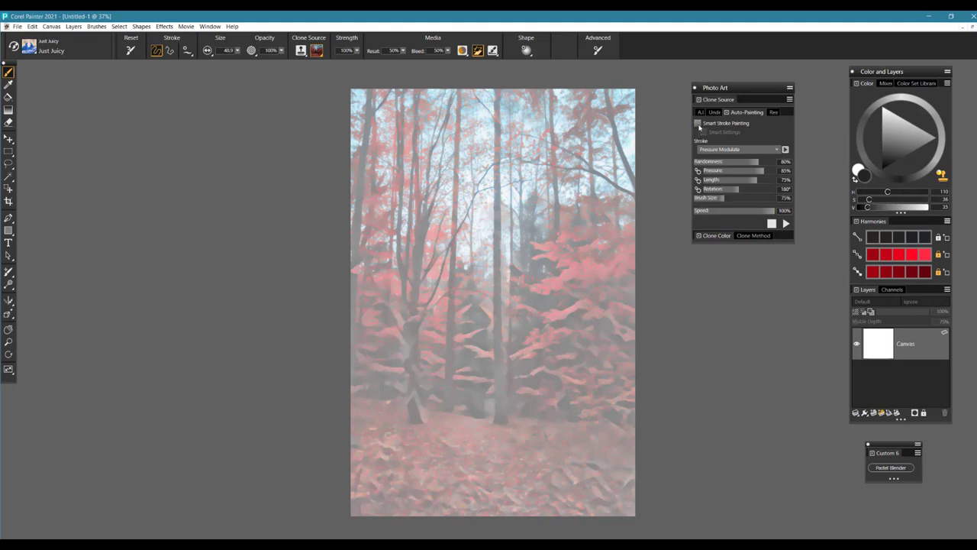
Enable Smart Stroke Painting with Smart Settings, then hide the faded tracing to leave a blank white canvas
{"action": "left_click", "coordinate": [698, 124]}
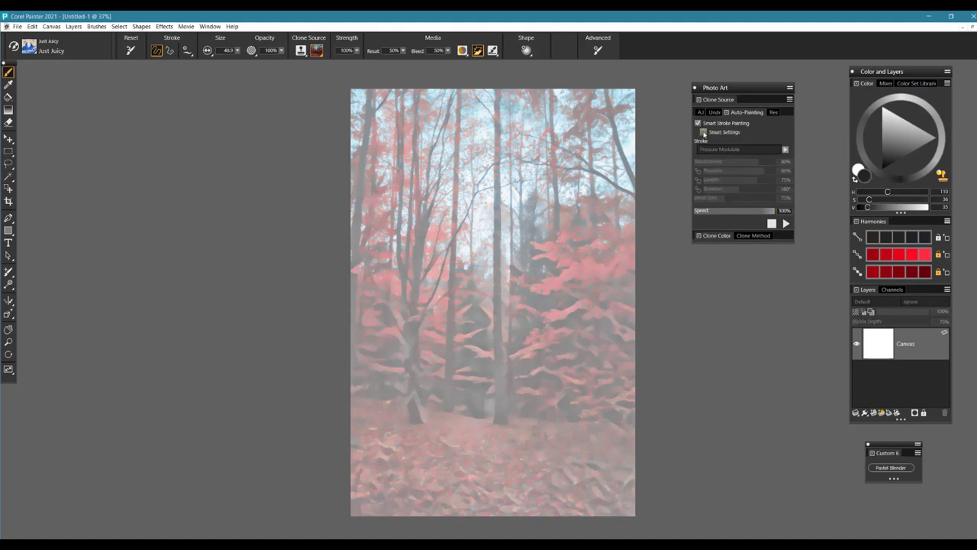
{"action": "left_click", "coordinate": [703, 132]}
{"action": "key", "text": "ctrl+z"}
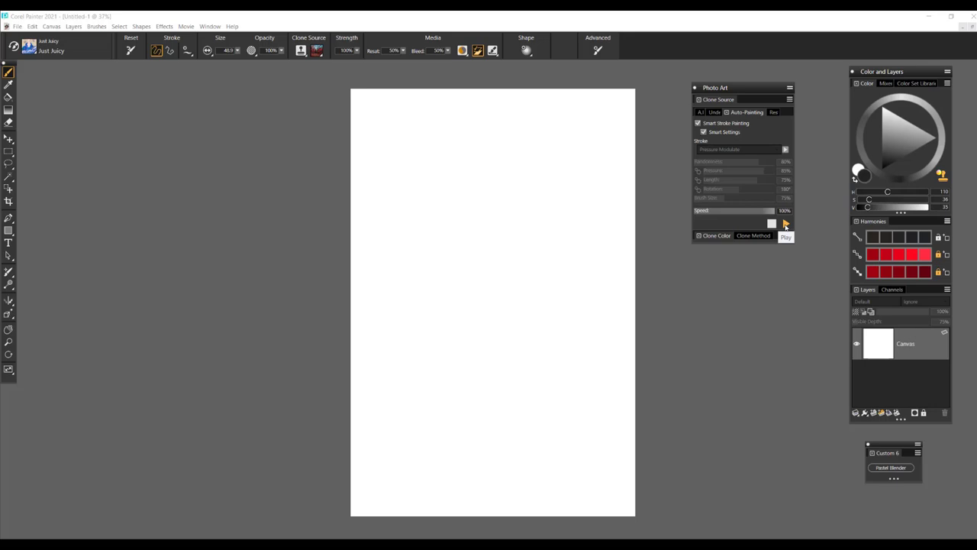
Run auto-painting on the blank canvas, then add larger brushstrokes over the red foliage
{"action": "left_click", "coordinate": [786, 224]}
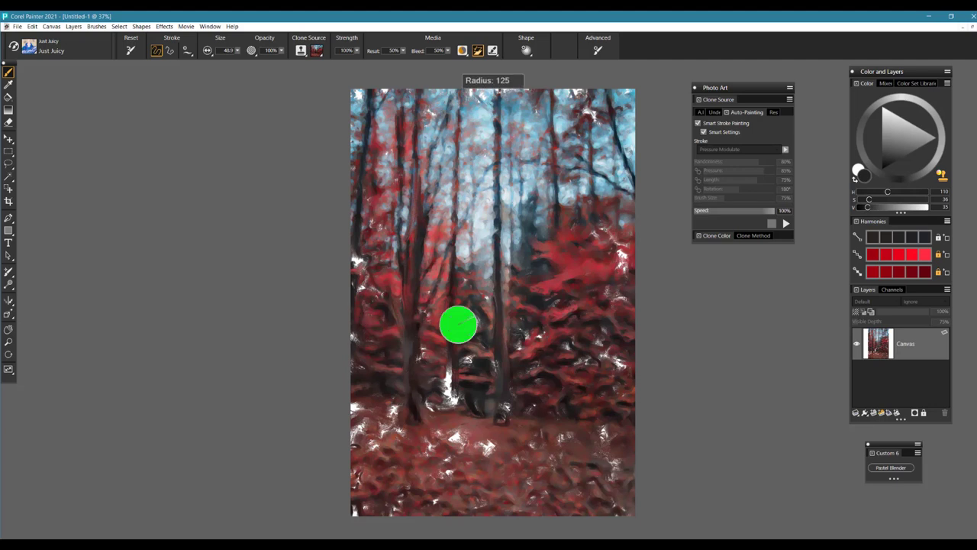
{"action": "mouse_move", "coordinate": [572, 295]}
{"action": "left_mouse_down"}
{"action": "mouse_move", "coordinate": [553, 294]}
{"action": "mouse_move", "coordinate": [608, 267]}
{"action": "mouse_move", "coordinate": [574, 247]}
{"action": "mouse_move", "coordinate": [599, 221]}
{"action": "mouse_move", "coordinate": [550, 126]}
{"action": "mouse_move", "coordinate": [523, 107]}
{"action": "left_mouse_up"}
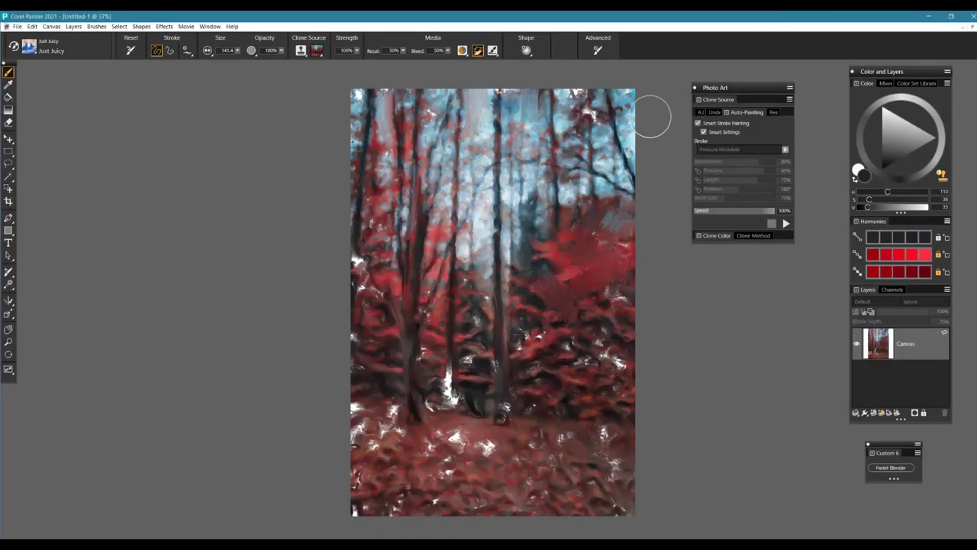
Close the auto-painted copy without saving and shrink the brush over the right foliage
{"action": "left_click", "coordinate": [970, 26]}
{"action": "left_click", "coordinate": [513, 326]}
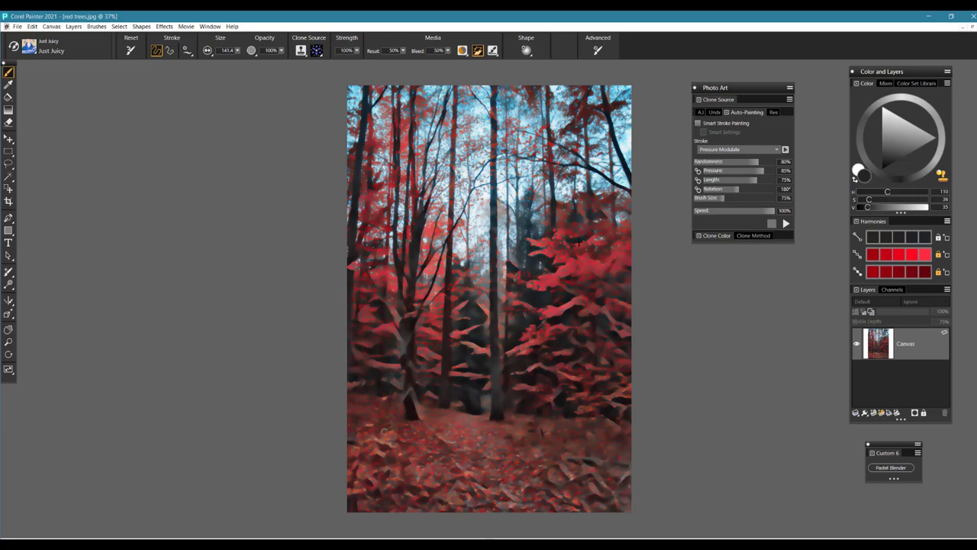
{"action": "left_click_drag", "start_coordinate": [579, 243], "coordinate": [591, 255]}
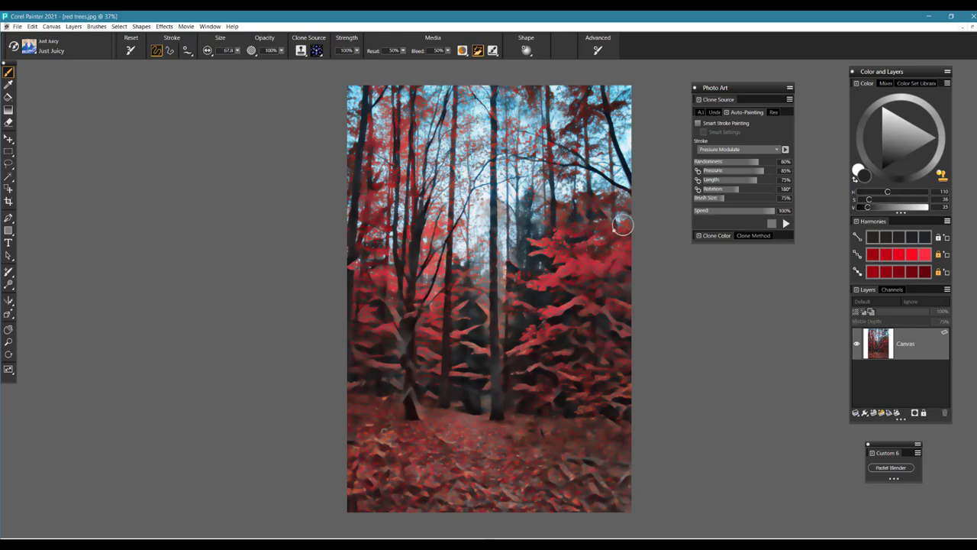
Add a Thick Paint Layer, turn off Clone Color, and paint bright red strokes among the central trees
{"action": "left_click", "coordinate": [882, 413]}
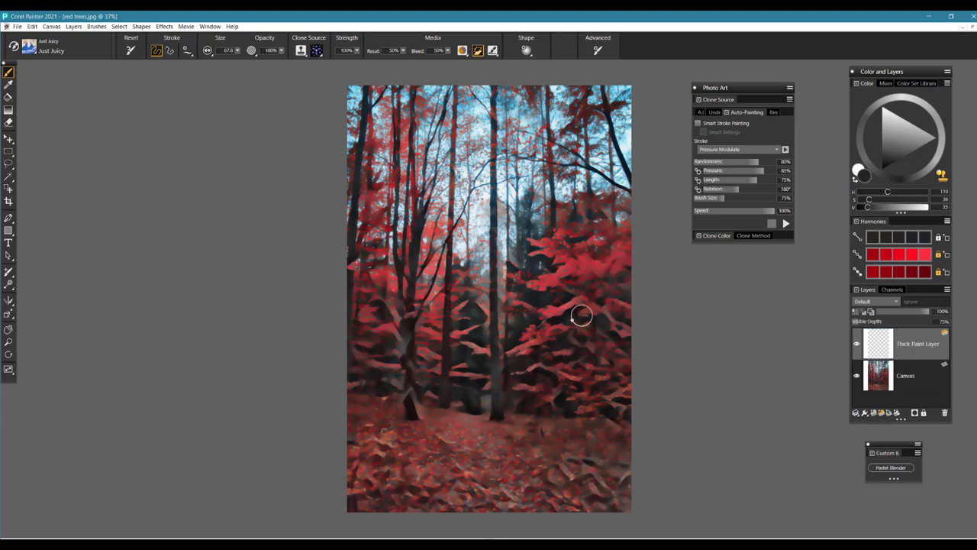
{"action": "left_click", "coordinate": [541, 281], "text": "alt"}
{"action": "left_click_drag", "start_coordinate": [534, 283], "coordinate": [543, 284]}
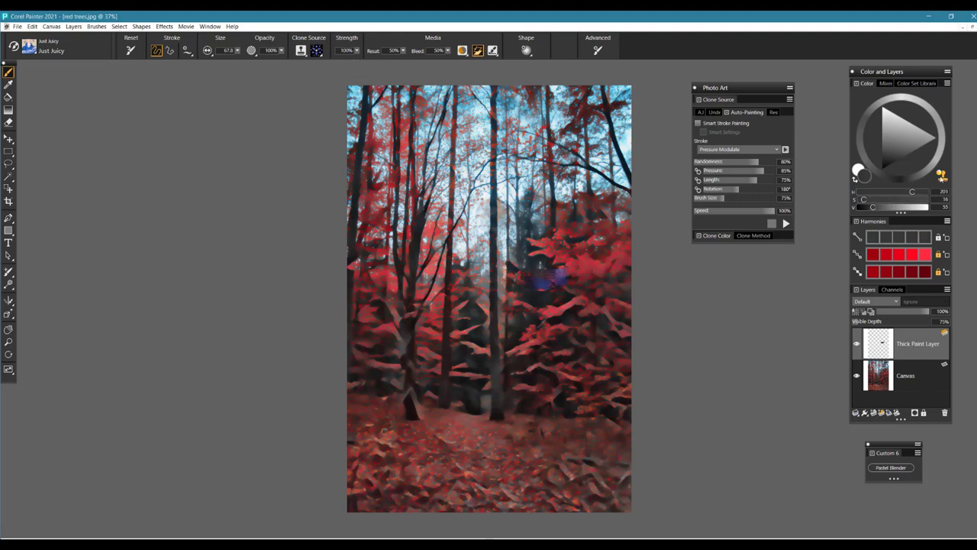
{"action": "left_click", "coordinate": [941, 176]}
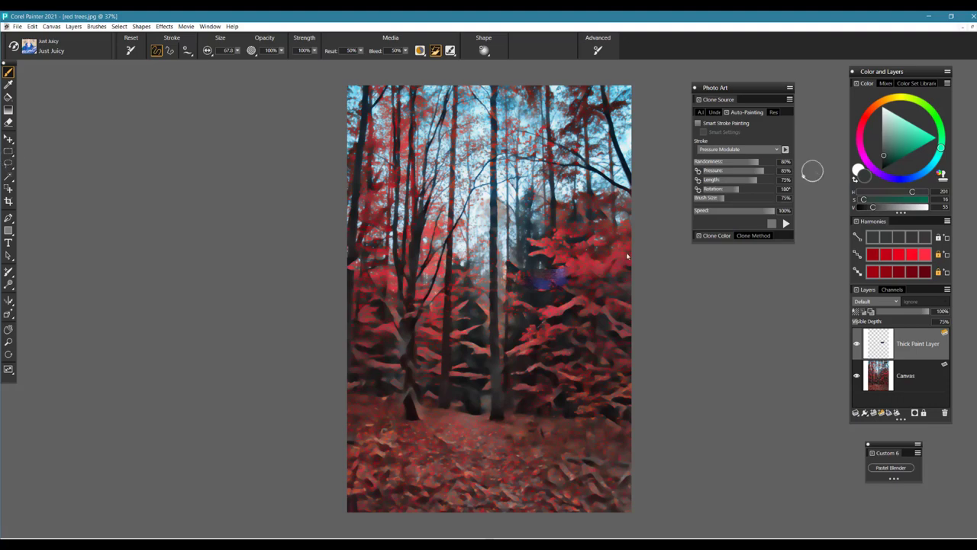
{"action": "left_click", "coordinate": [577, 263], "text": "alt"}
{"action": "mouse_move", "coordinate": [572, 267]}
{"action": "left_mouse_down"}
{"action": "mouse_move", "coordinate": [528, 278]}
{"action": "mouse_move", "coordinate": [565, 265]}
{"action": "mouse_move", "coordinate": [574, 277]}
{"action": "mouse_move", "coordinate": [562, 249]}
{"action": "mouse_move", "coordinate": [594, 265]}
{"action": "mouse_move", "coordinate": [590, 281]}
{"action": "left_mouse_up"}
Paint and blend red foliage beside the centre trunk, then paint a near-black tree trunk
{"action": "left_click", "coordinate": [542, 260], "text": "alt"}
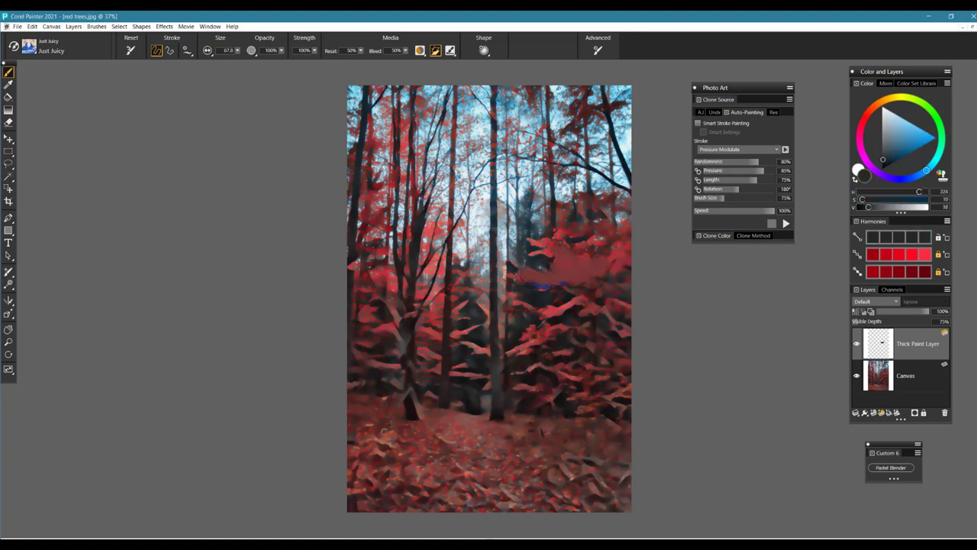
{"action": "left_click", "coordinate": [585, 252], "text": "alt"}
{"action": "mouse_move", "coordinate": [552, 244]}
{"action": "left_mouse_down"}
{"action": "mouse_move", "coordinate": [539, 243]}
{"action": "mouse_move", "coordinate": [586, 264]}
{"action": "left_mouse_up"}
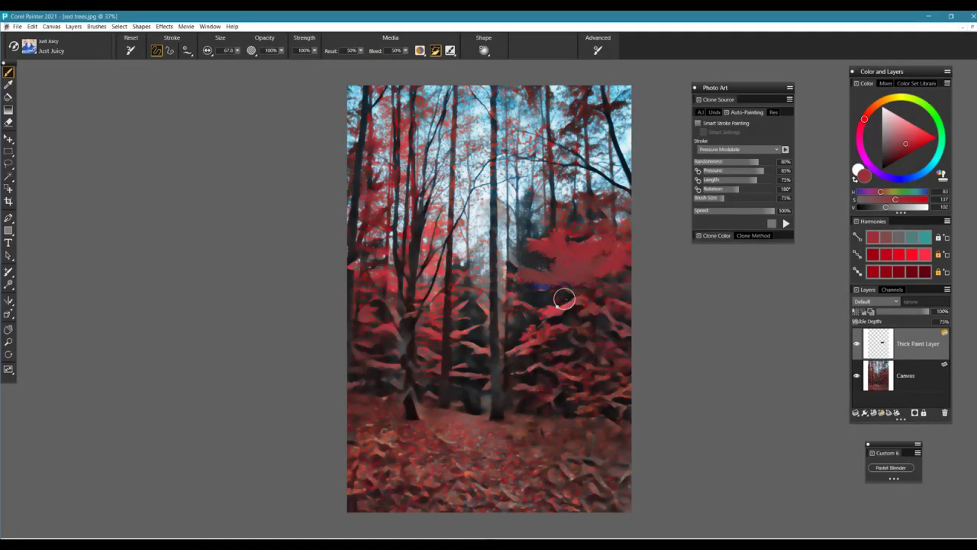
{"action": "mouse_move", "coordinate": [529, 297]}
{"action": "left_mouse_down"}
{"action": "mouse_move", "coordinate": [572, 295]}
{"action": "mouse_move", "coordinate": [578, 258]}
{"action": "left_mouse_up"}
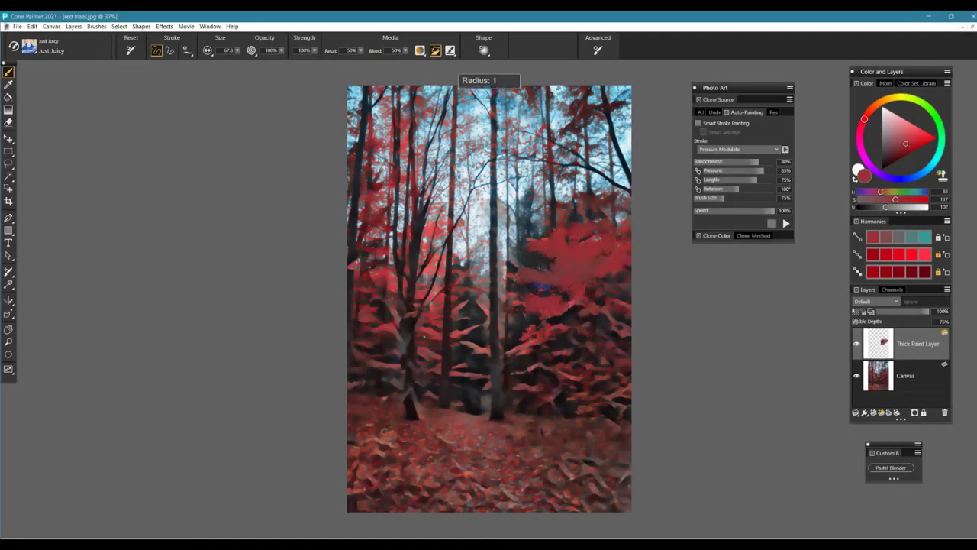
{"action": "left_click", "coordinate": [408, 326], "text": "alt"}
{"action": "left_click_drag", "start_coordinate": [408, 327], "coordinate": [410, 365]}
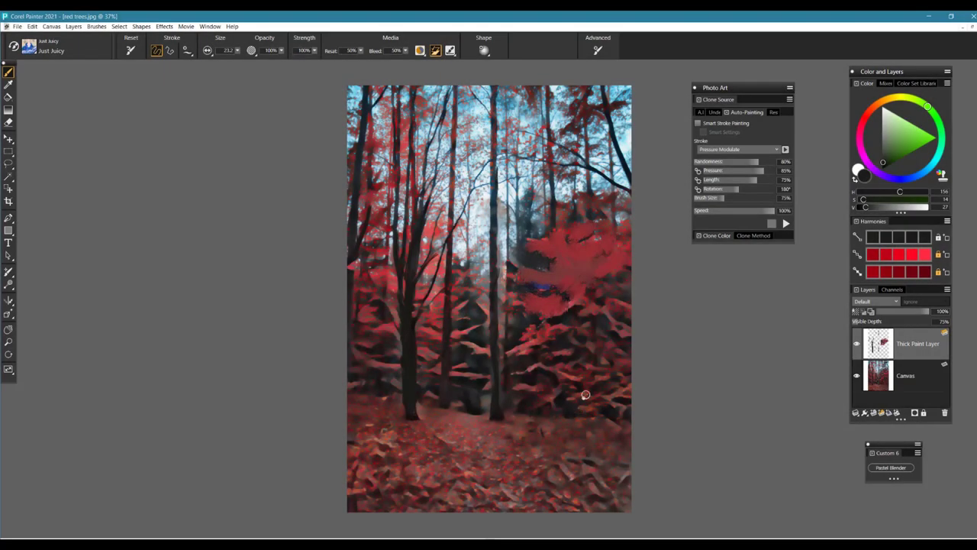
Enlarge the brush, minimize the red-tree painting, and bring the finished cottage painting into view
{"action": "key", "text": "bracketright"}
{"action": "key", "text": "bracketright"}
{"action": "key", "text": "bracketright"}
{"action": "key", "text": "bracketright"}
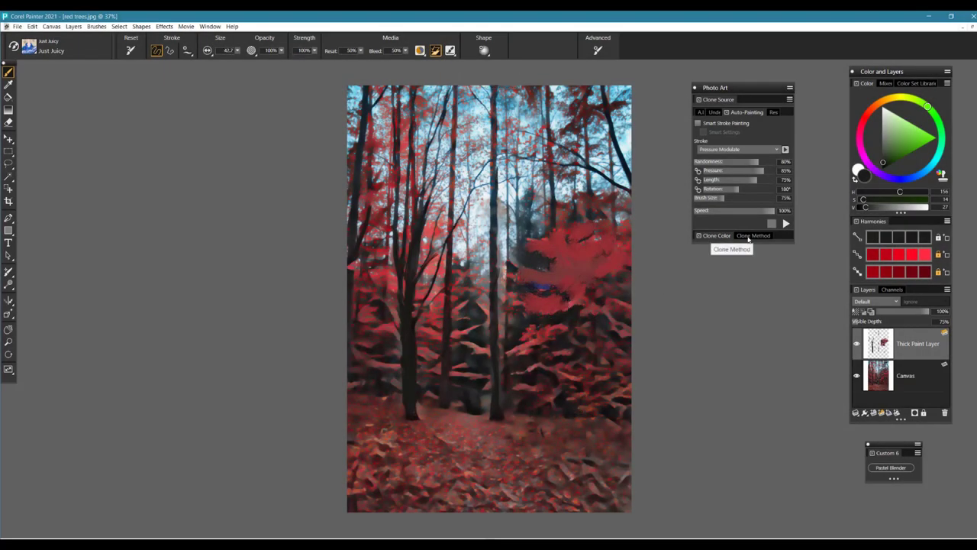
{"action": "left_click", "coordinate": [963, 28]}
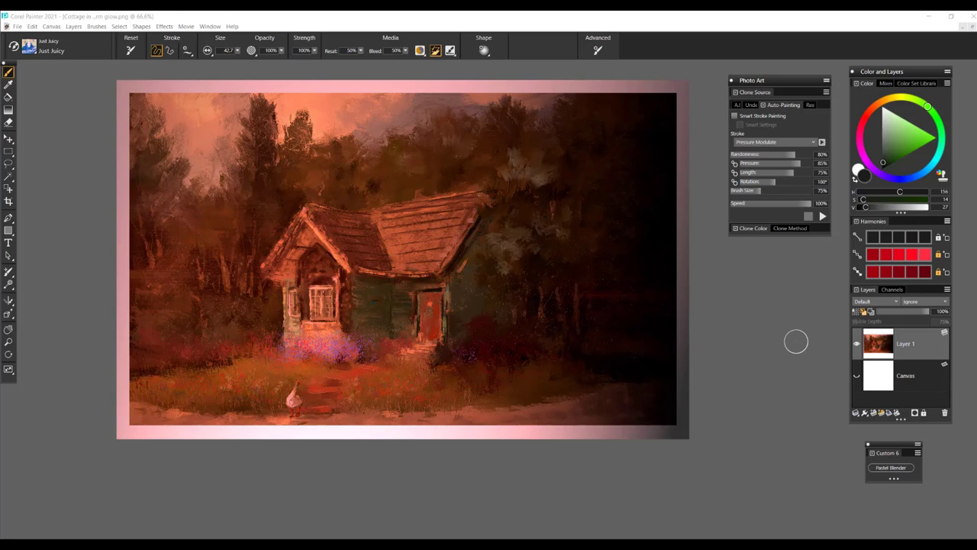
{"action": "scroll", "coordinate": [814, 334], "scroll_direction": "up", "scroll_amount": 2}
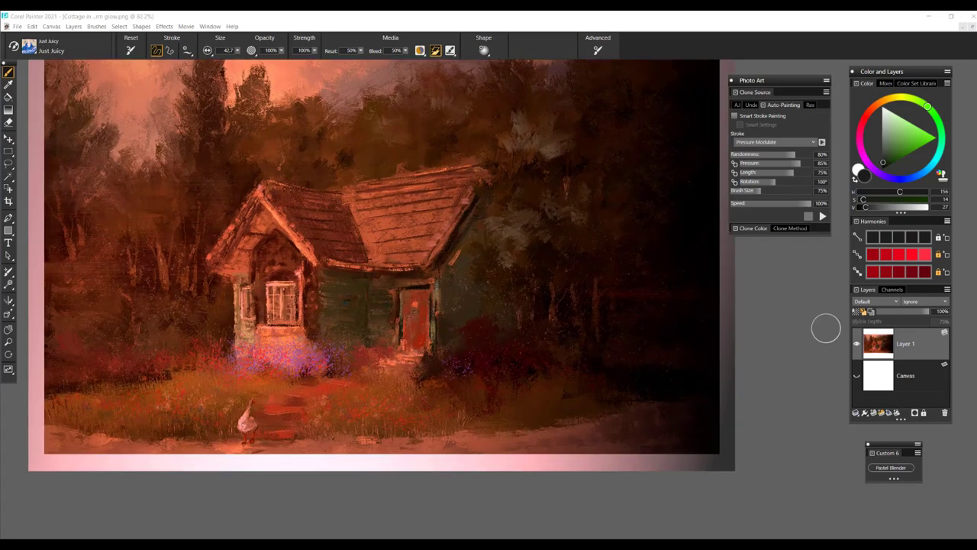
{"action": "left_click", "coordinate": [504, 331]}
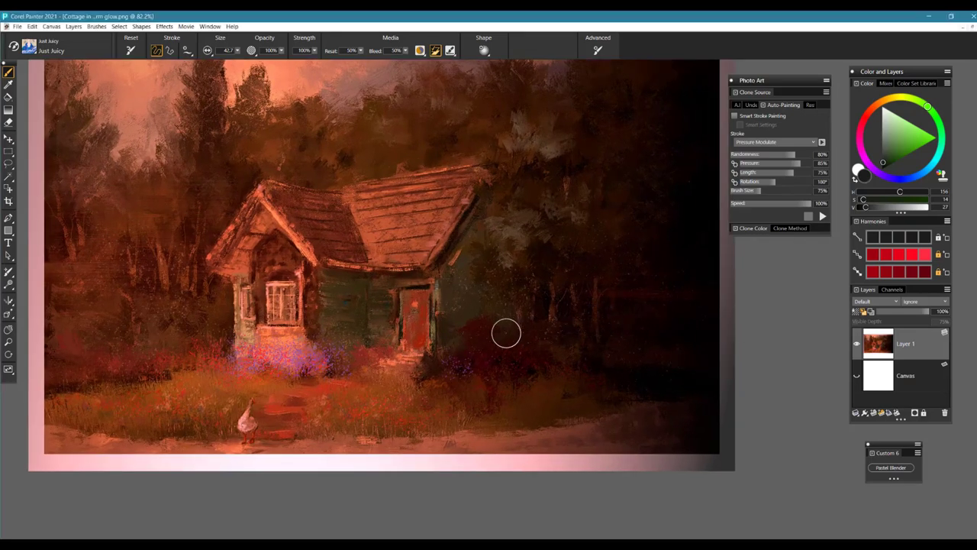
{"action": "scroll", "coordinate": [532, 355], "scroll_direction": "down", "scroll_amount": 1}
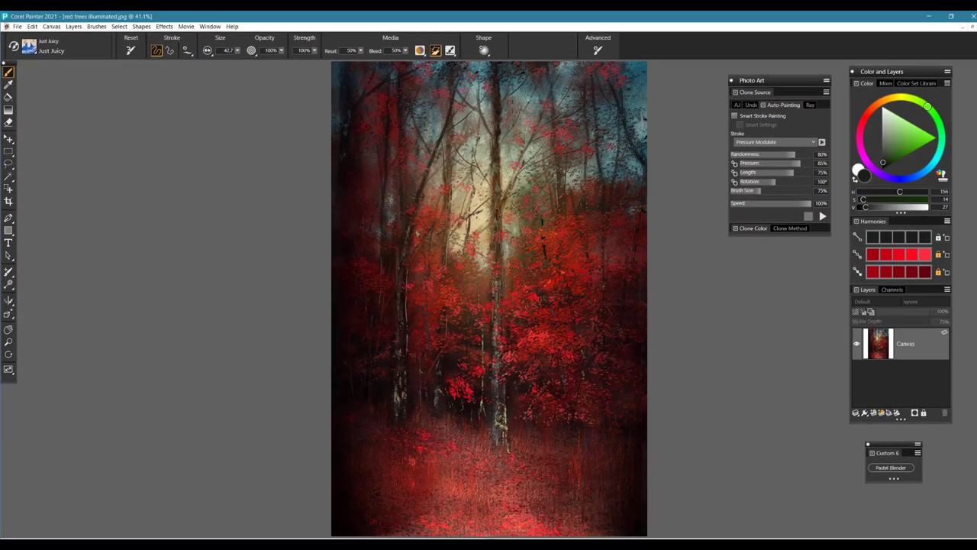
Zoom out to see the whole red trees illuminated.jpg painting
{"action": "key", "text": "ctrl+minus"}
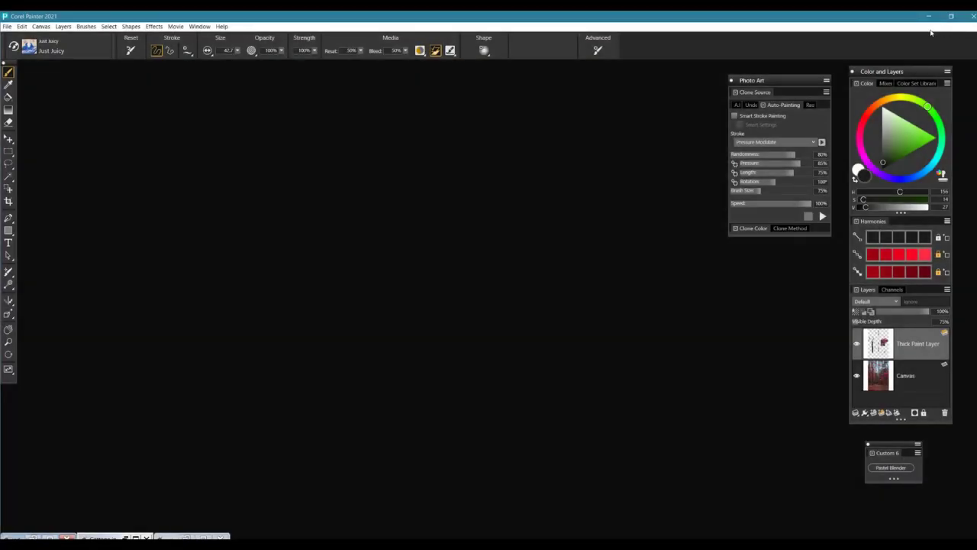
Open red trees final.jpg from recent files, fit and zoom it out, and show the A.I. Style options
{"action": "left_click", "coordinate": [7, 26]}
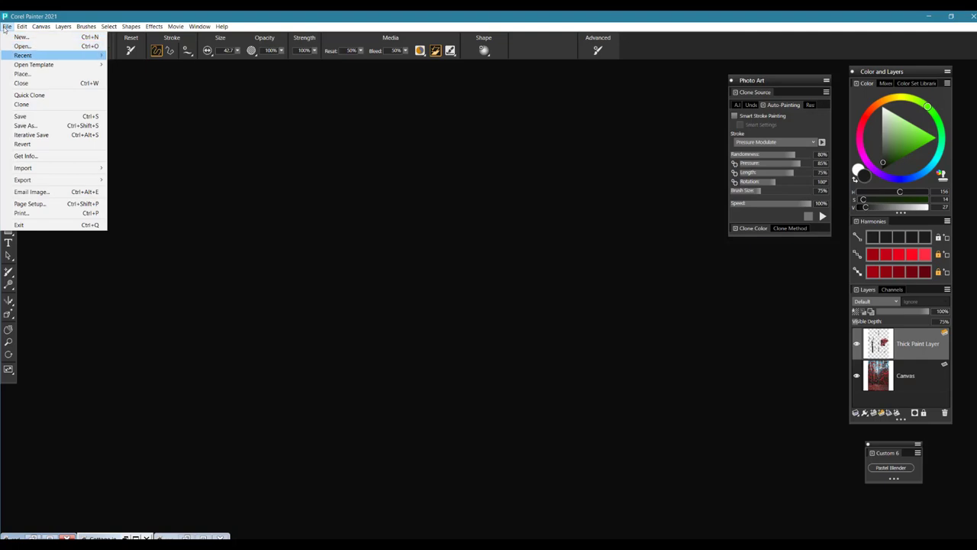
{"action": "mouse_move", "coordinate": [23, 55]}
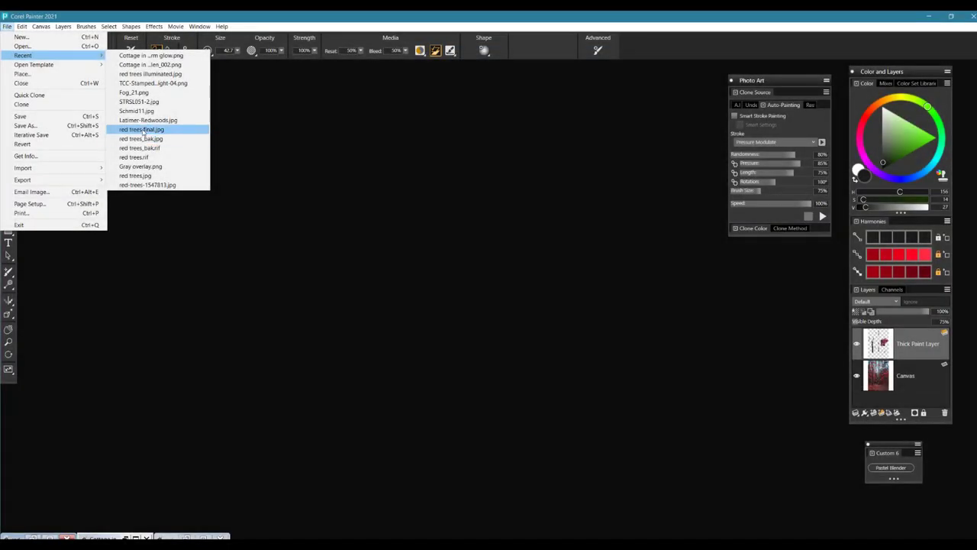
{"action": "left_click", "coordinate": [143, 130]}
{"action": "key", "text": "ctrl+0"}
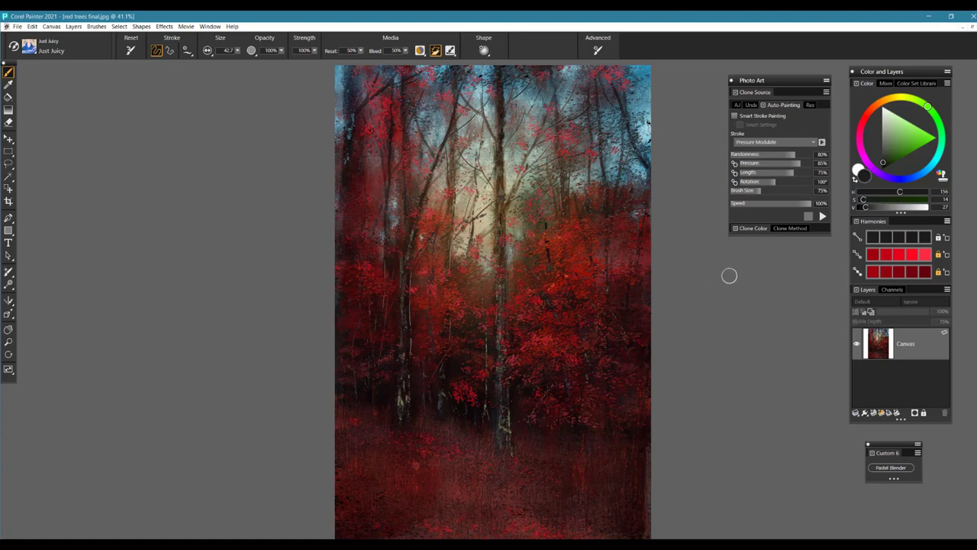
{"action": "key", "text": "ctrl+minus"}
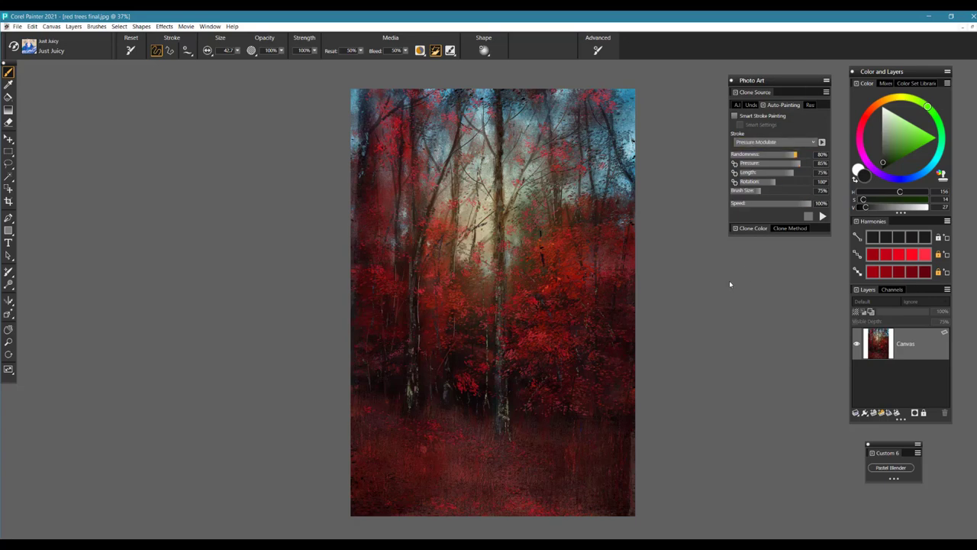
{"action": "left_click", "coordinate": [737, 104]}
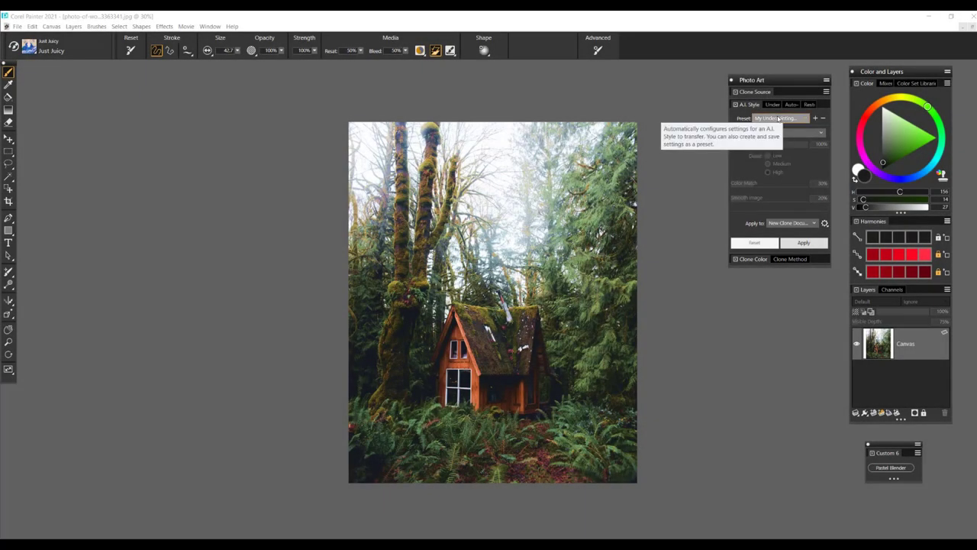
Choose the My Underpainting preset from the A.I. Style presets list for the cabin photo
{"action": "left_click", "coordinate": [778, 118]}
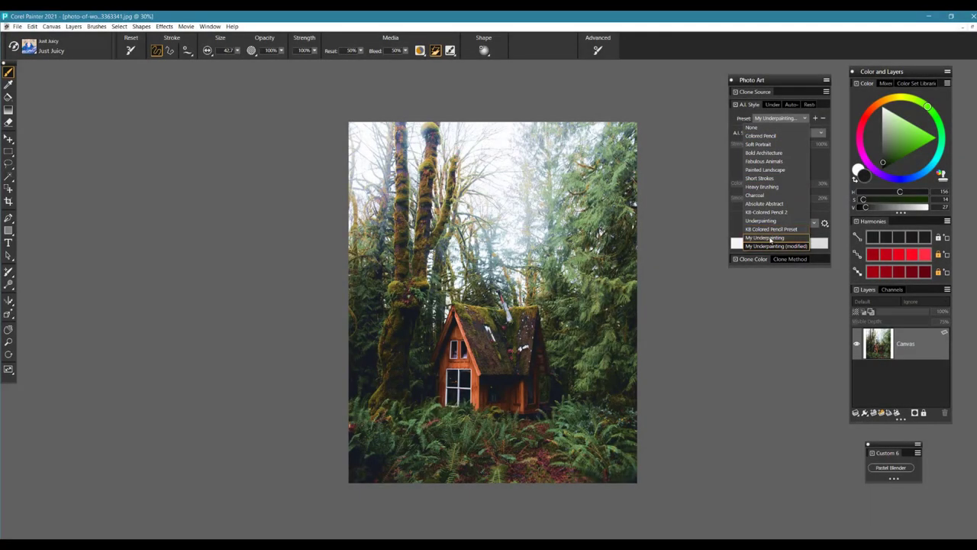
{"action": "left_click", "coordinate": [770, 237]}
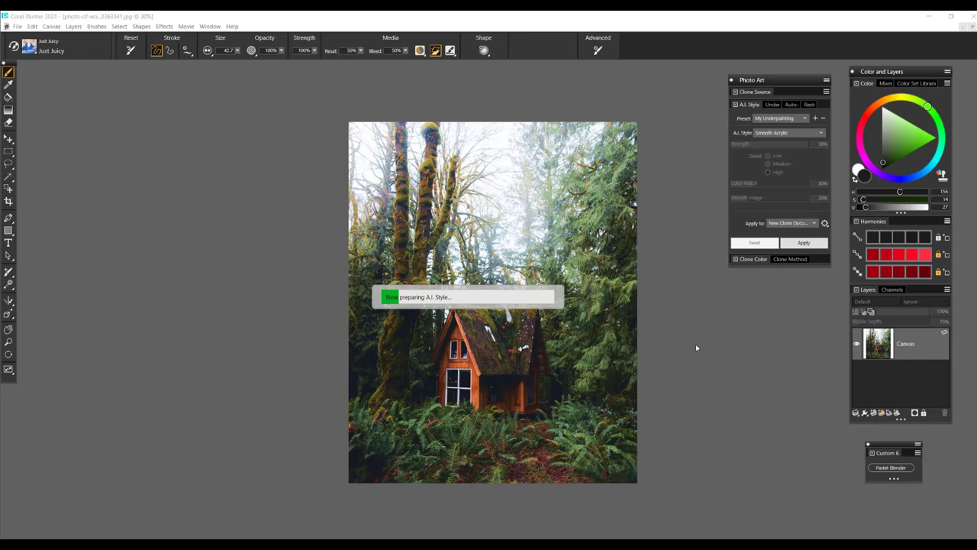